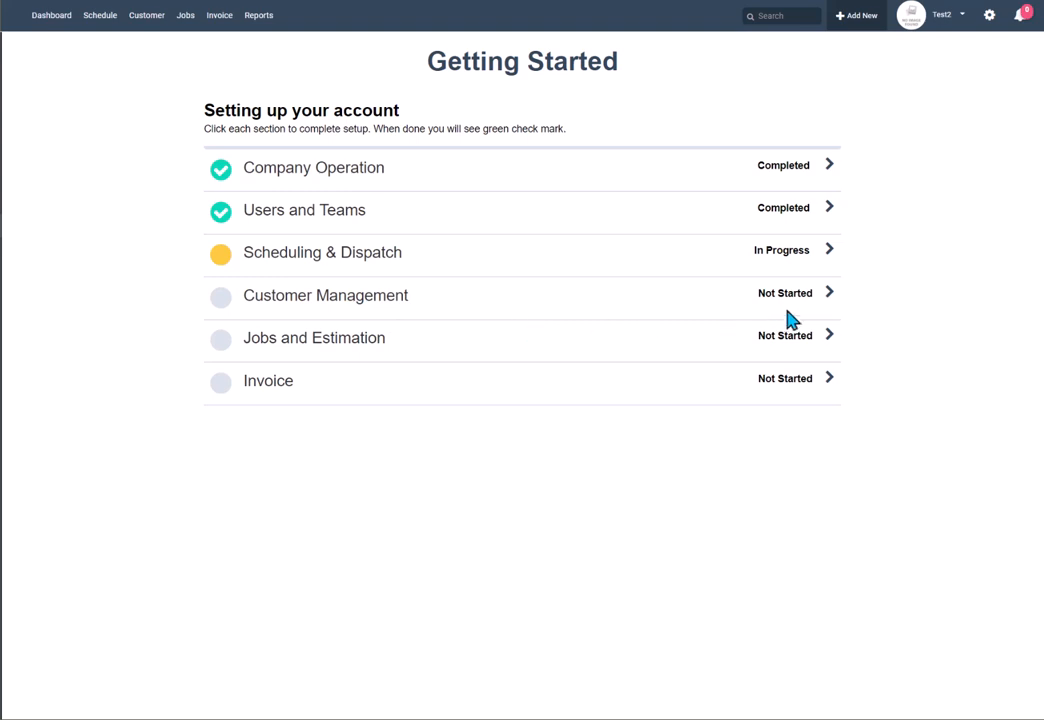
# Step: Open the Customer Management setup section from the Getting Started checklist
pyautogui.click(800, 300)
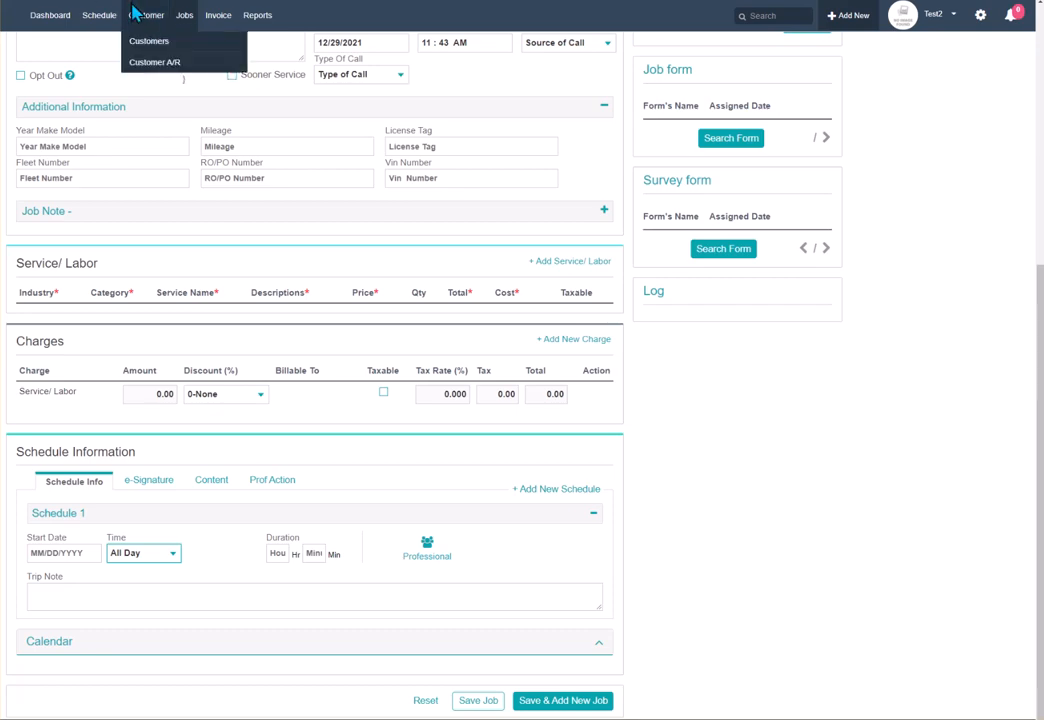
# Step: Open the list of all customers from the Customer menu, then view the customer import page
pyautogui.moveTo(141, 15)
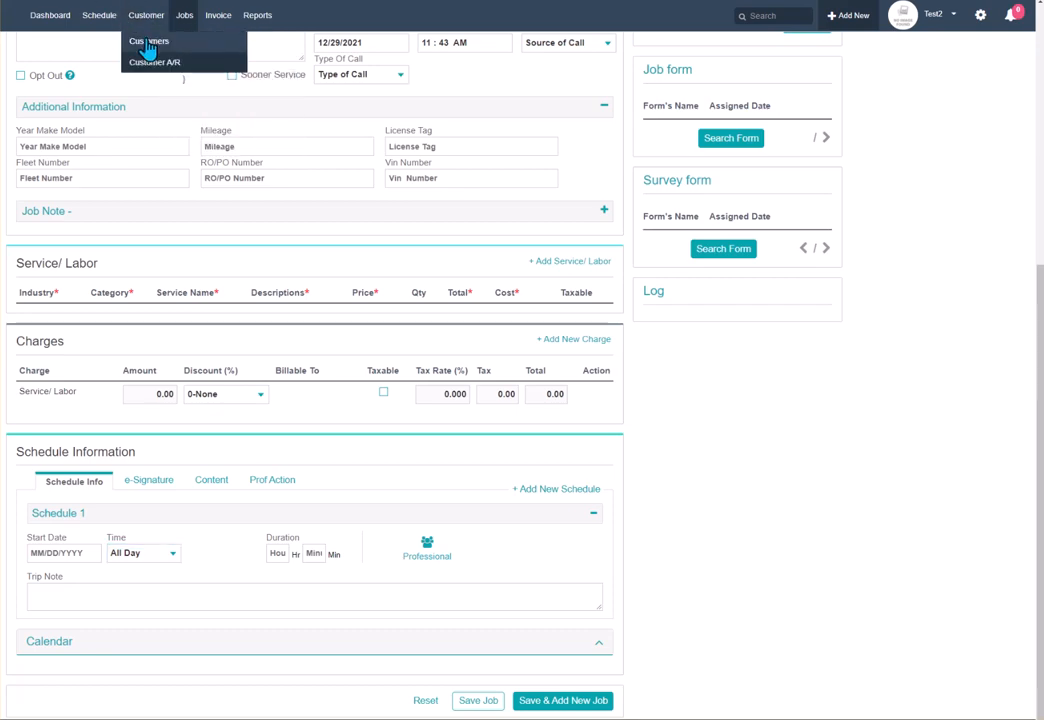
pyautogui.click(148, 41)
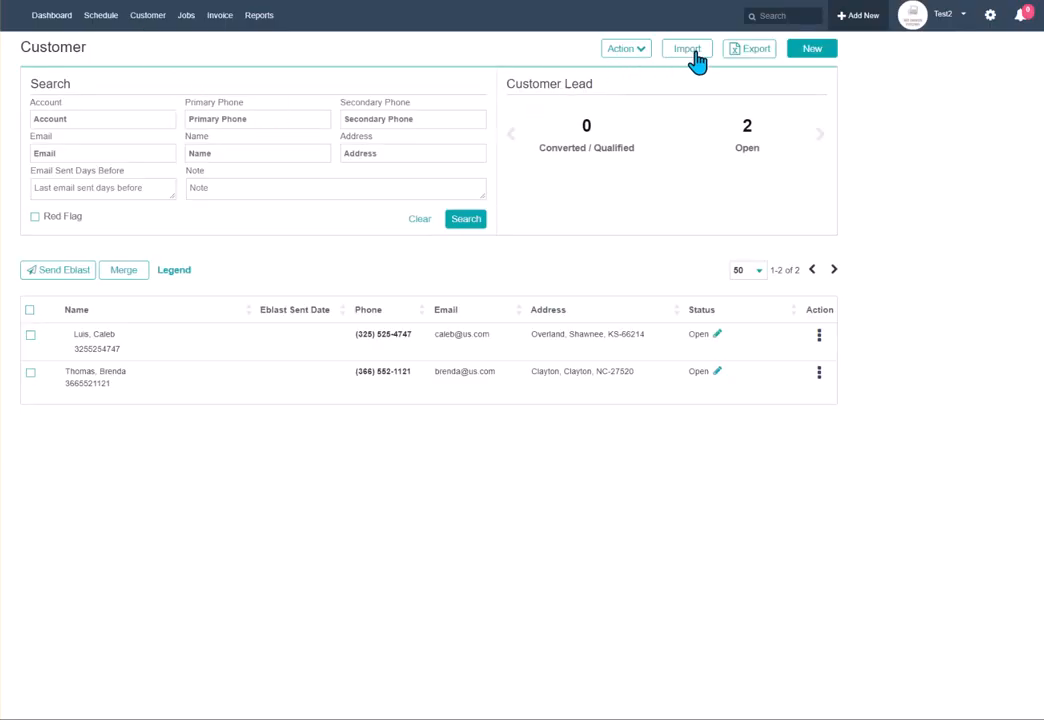
pyautogui.click(687, 50)
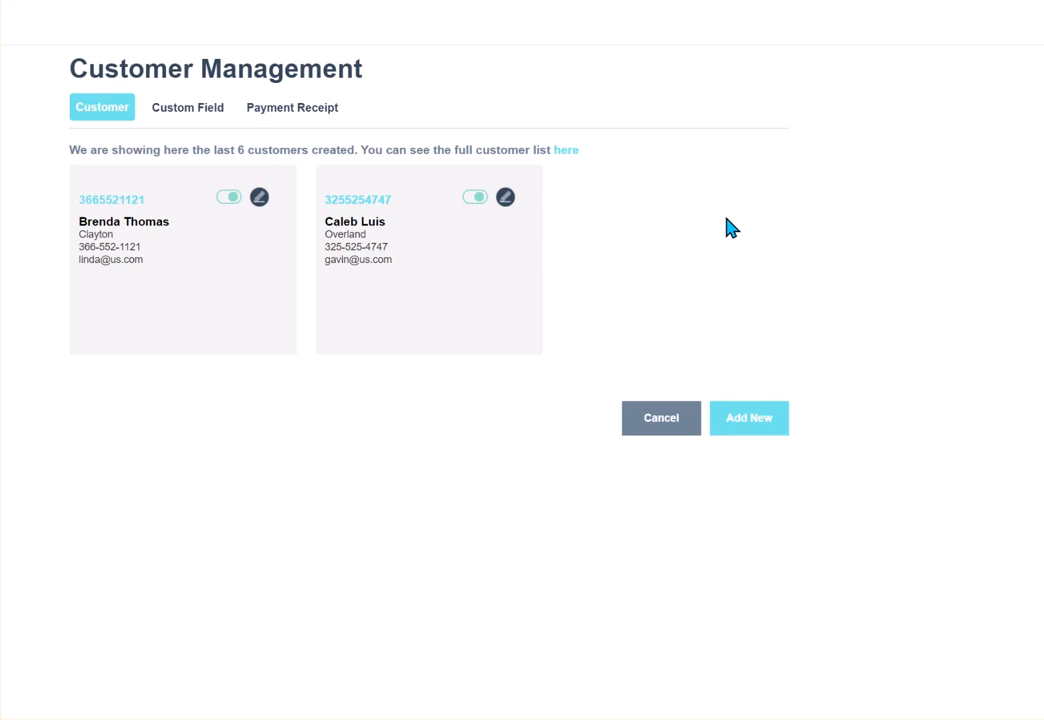
# Step: Start a new customer with first and last name, company 'Eggs are Us', phone number and e-mail
pyautogui.click(738, 428)
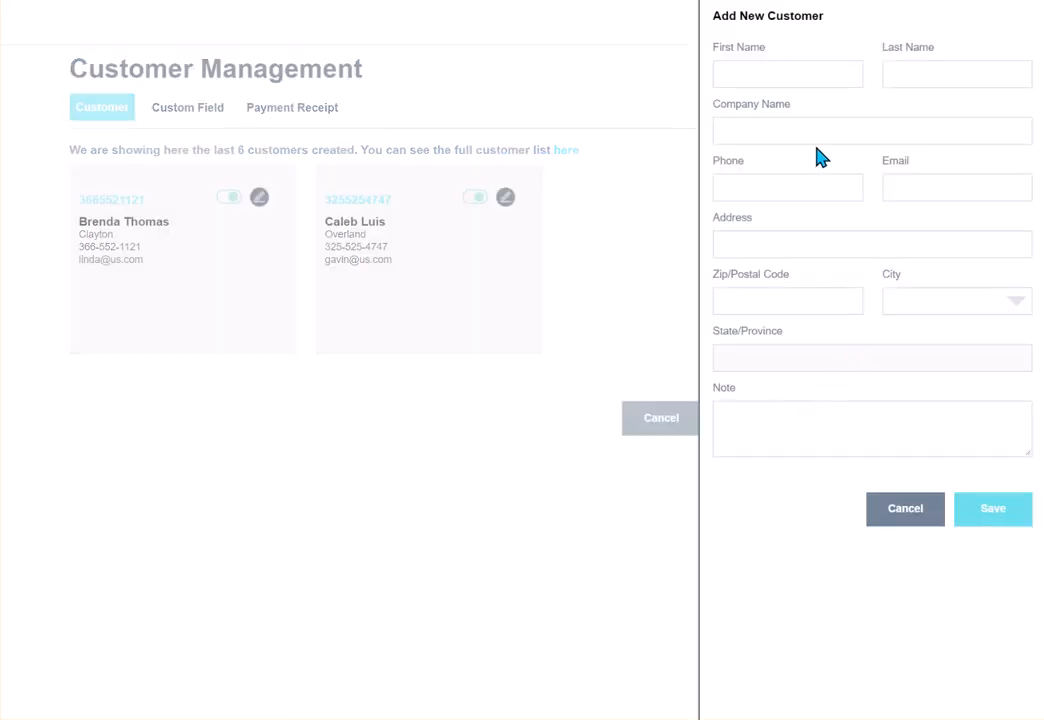
pyautogui.click(807, 79)
pyautogui.write('Sar')
pyautogui.press('BackSpace')
pyautogui.press('BackSpace')
pyautogui.press('BackSpace')
pyautogui.write('Easter')
pyautogui.press('Tab')
pyautogui.write('BNim')
pyautogui.press('BackSpace')
pyautogui.press('BackSpace')
pyautogui.press('BackSpace')
pyautogui.write('im')
pyautogui.press('BackSpace')
pyautogui.press('BackSpace')
pyautogui.write('unny')
pyautogui.press('Tab')
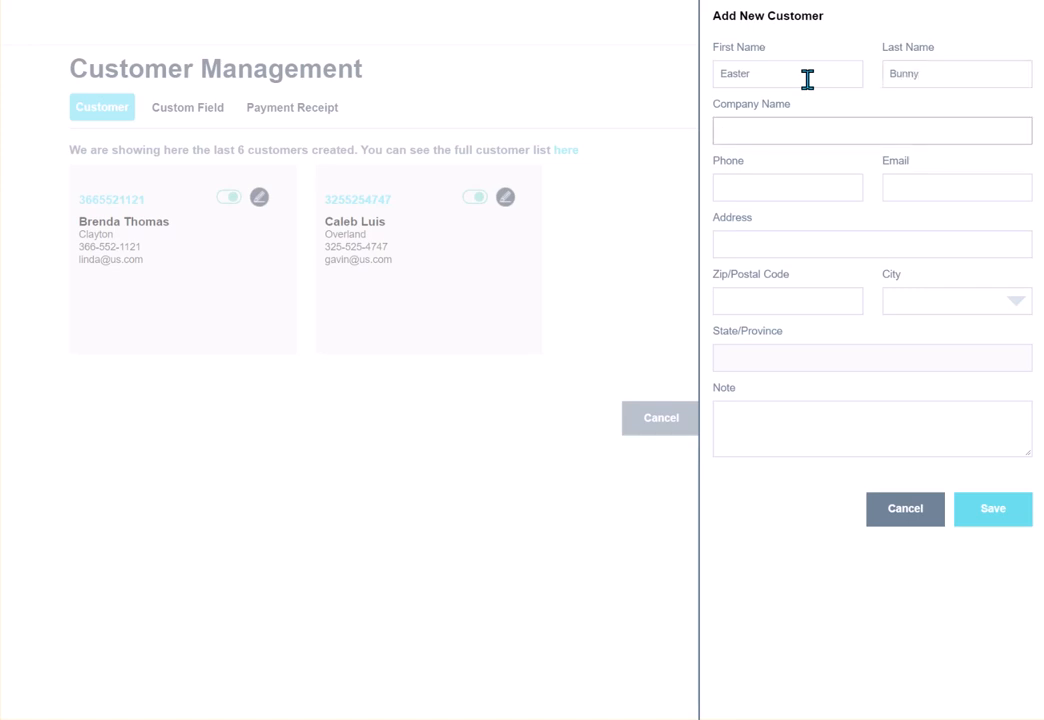
pyautogui.write('Eggs are Us')
pyautogui.press('Tab')
pyautogui.write('798 798 7987')
pyautogui.press('Tab')
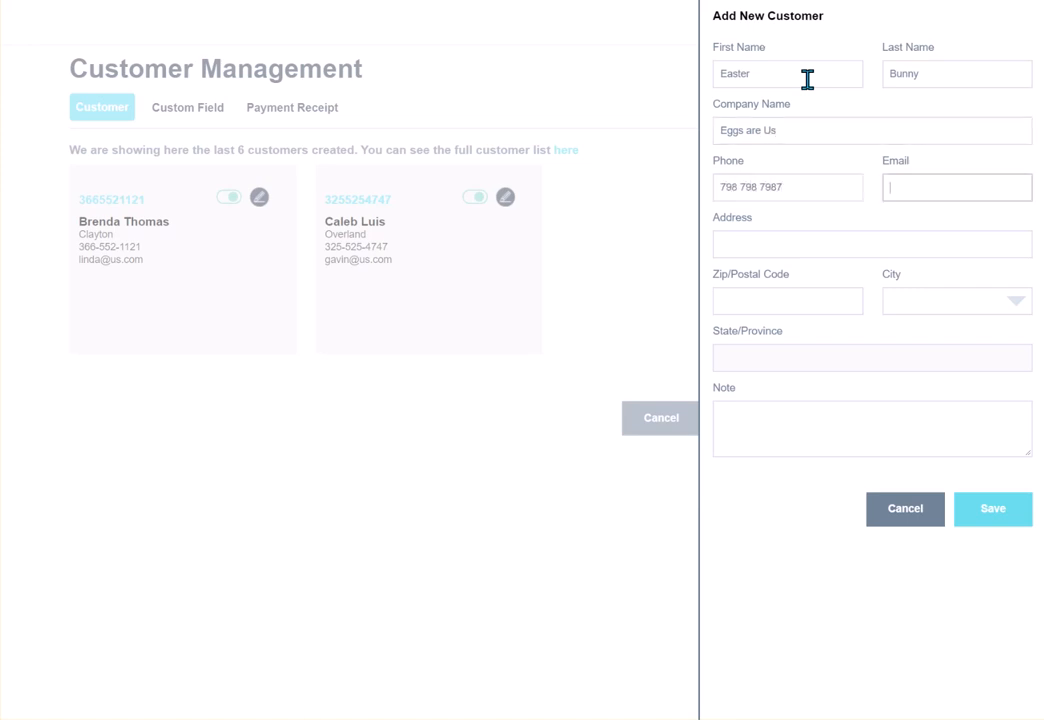
pyautogui.write('none@none.com')
# Step: Enter the street address and zip so city/state fill, add note 'cute little guy', and save
pyautogui.press('Tab')
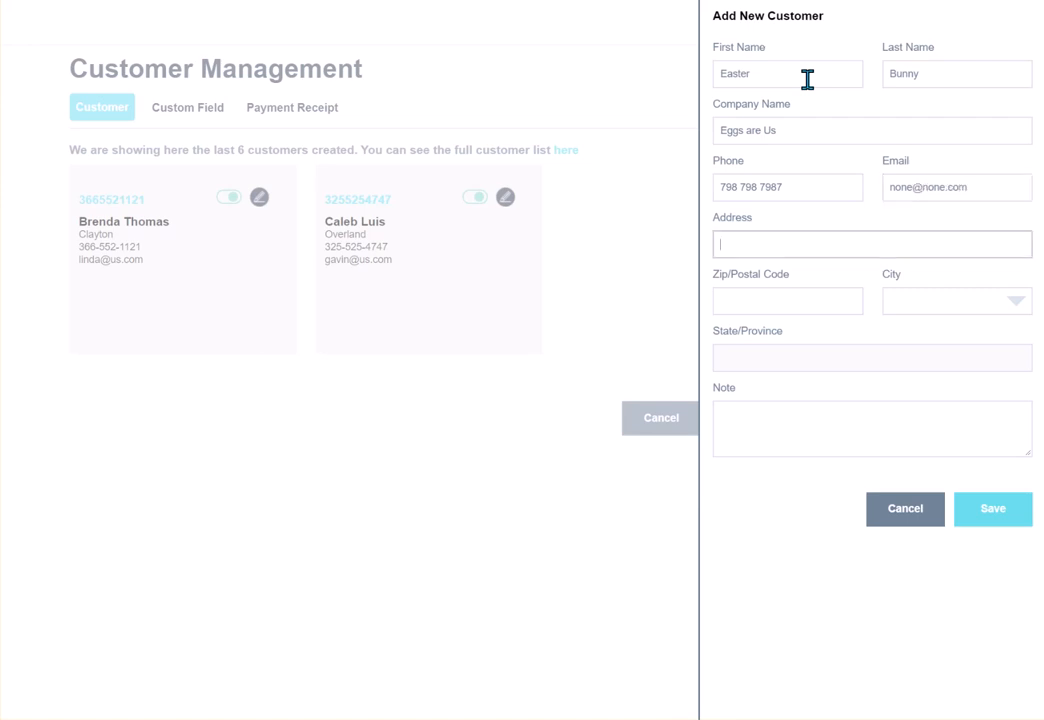
pyautogui.press('Tab')
pyautogui.write('63146')
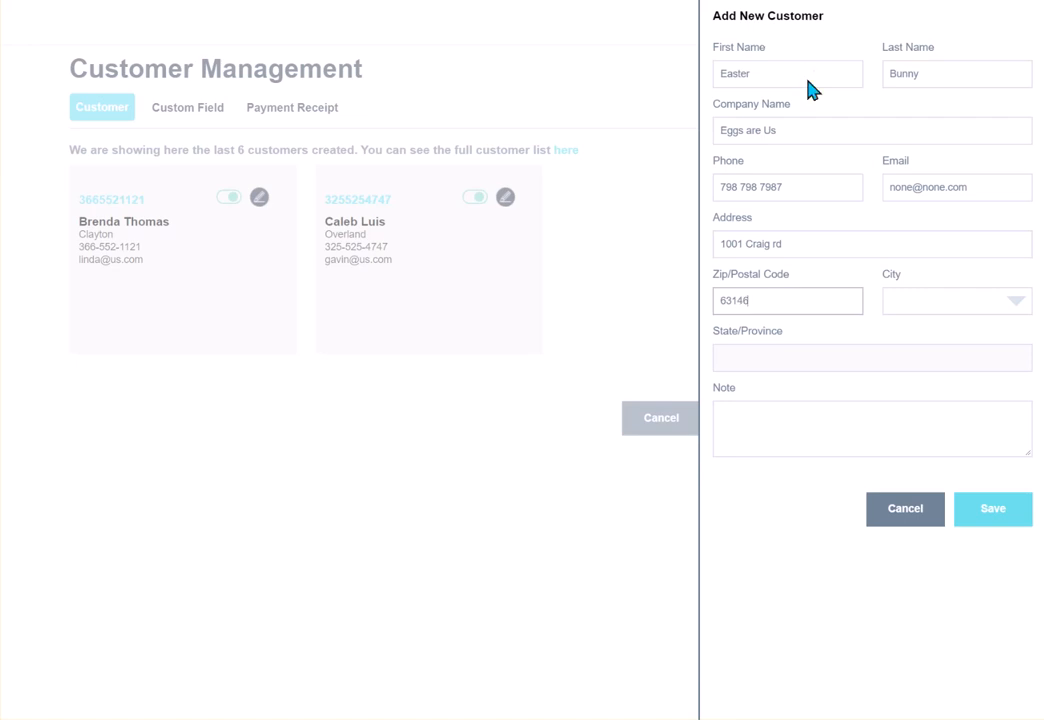
pyautogui.press('Tab')
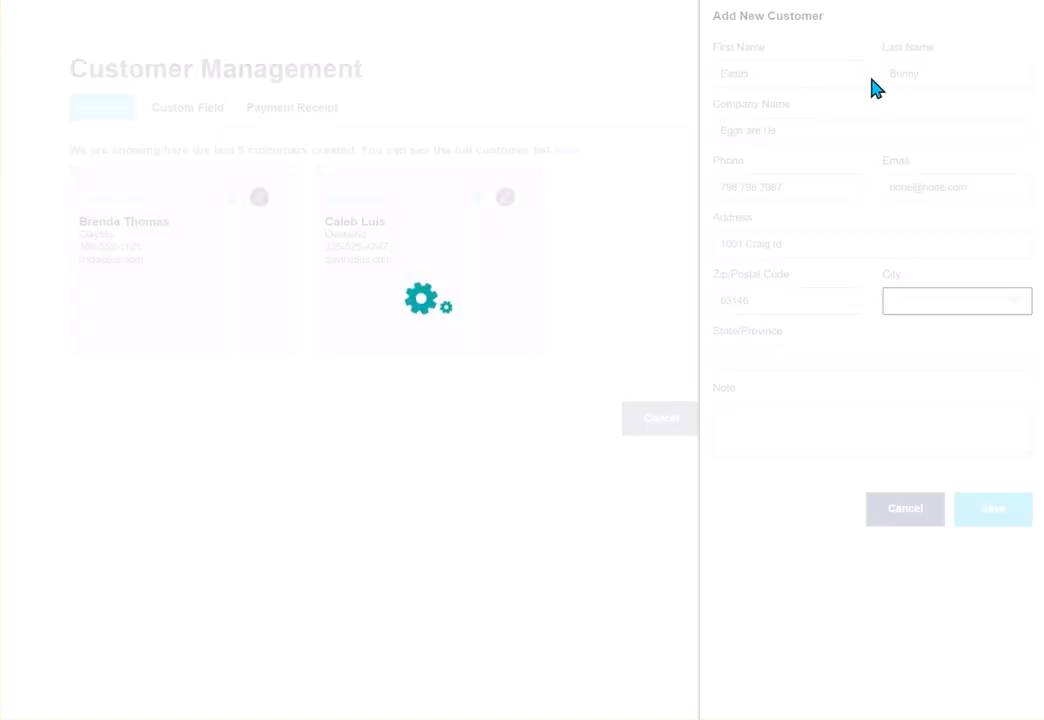
pyautogui.click(855, 417)
pyautogui.write('cute little guy')
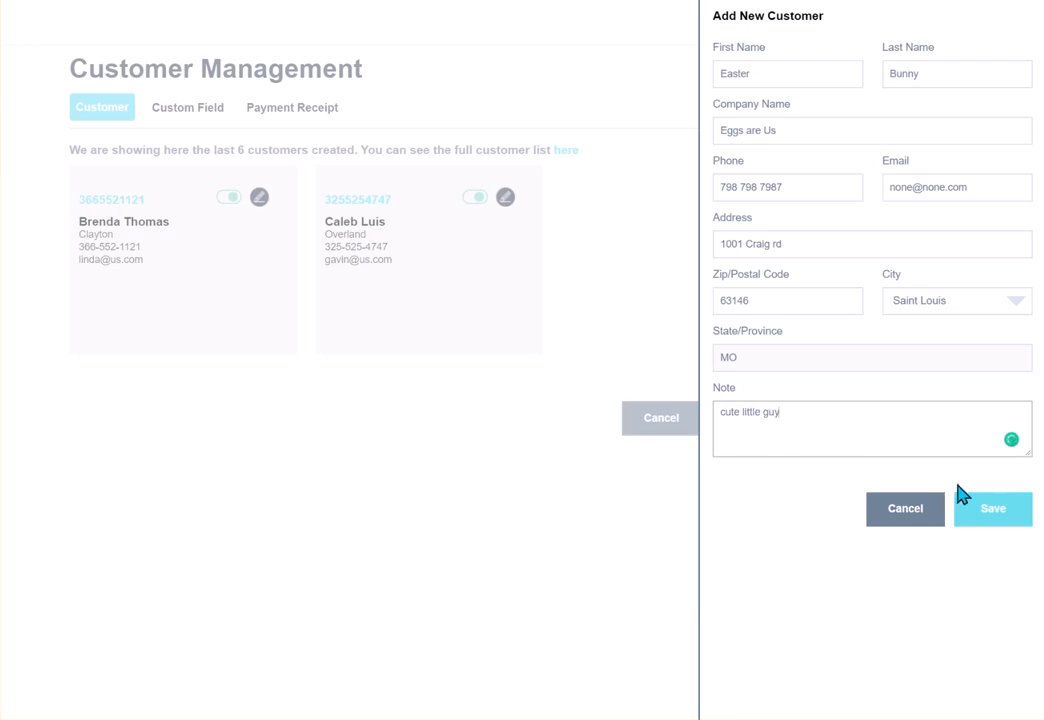
pyautogui.click(993, 512)
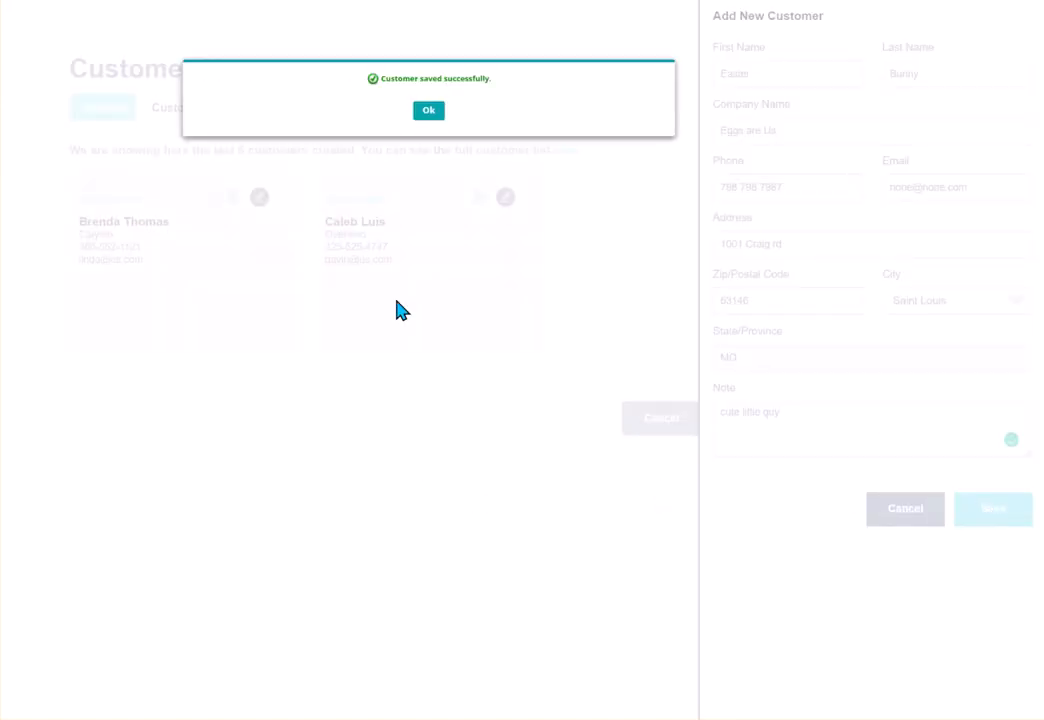
pyautogui.click(428, 110)
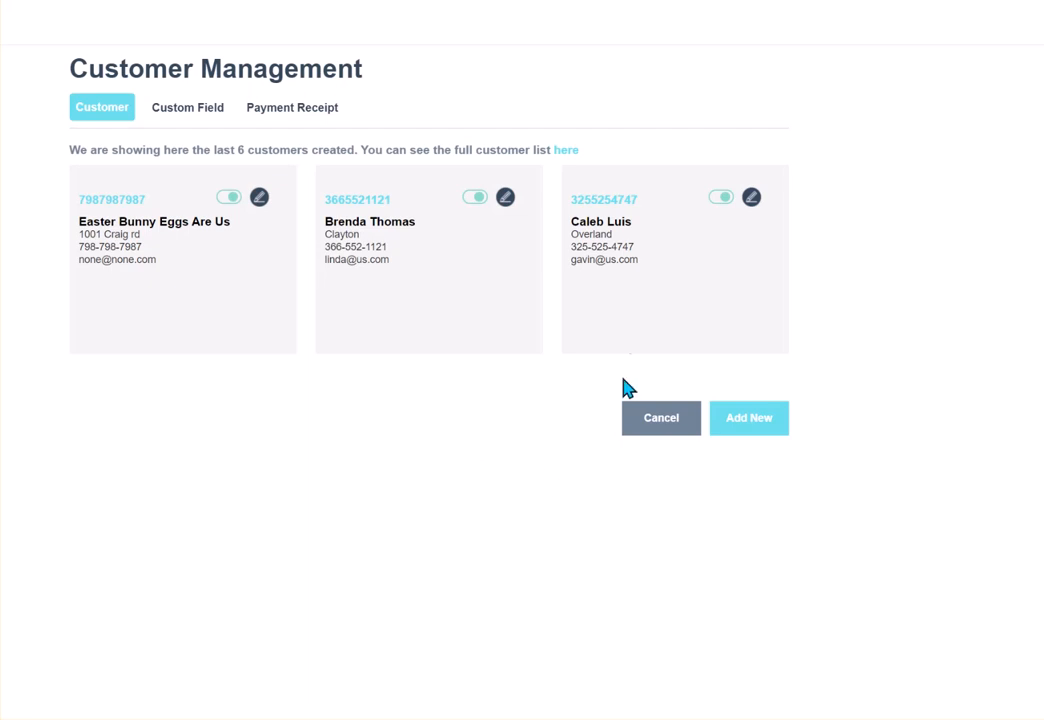
# Step: Check Eggs are Us in the full customer list, then reopen the all-customers list
pyautogui.click(566, 151)
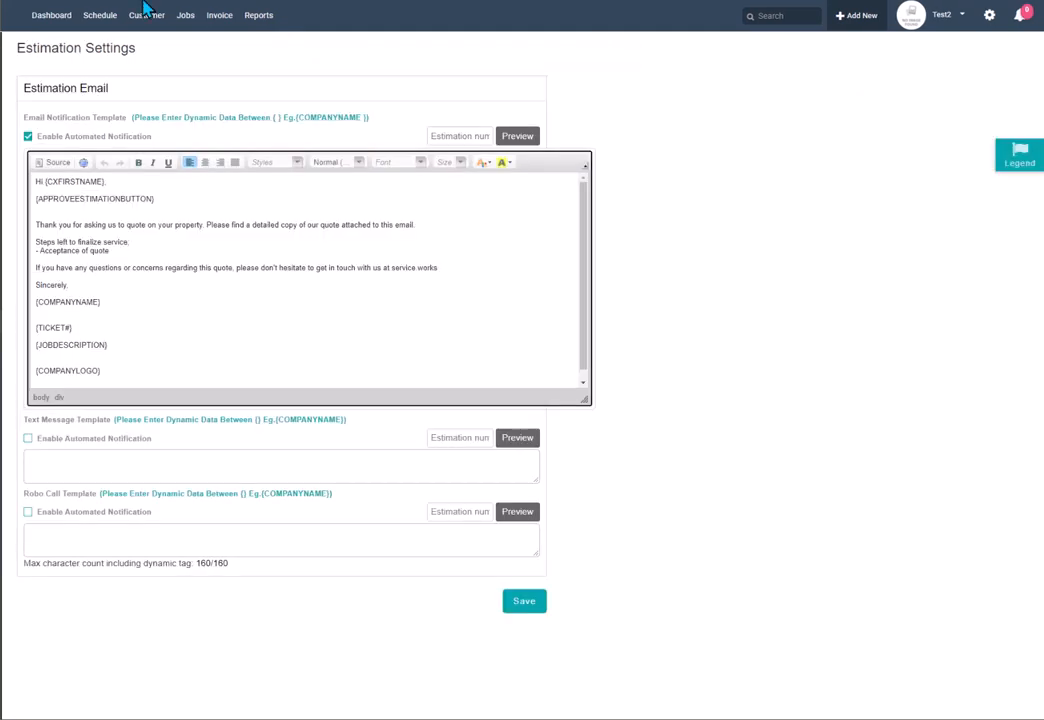
pyautogui.click(142, 15)
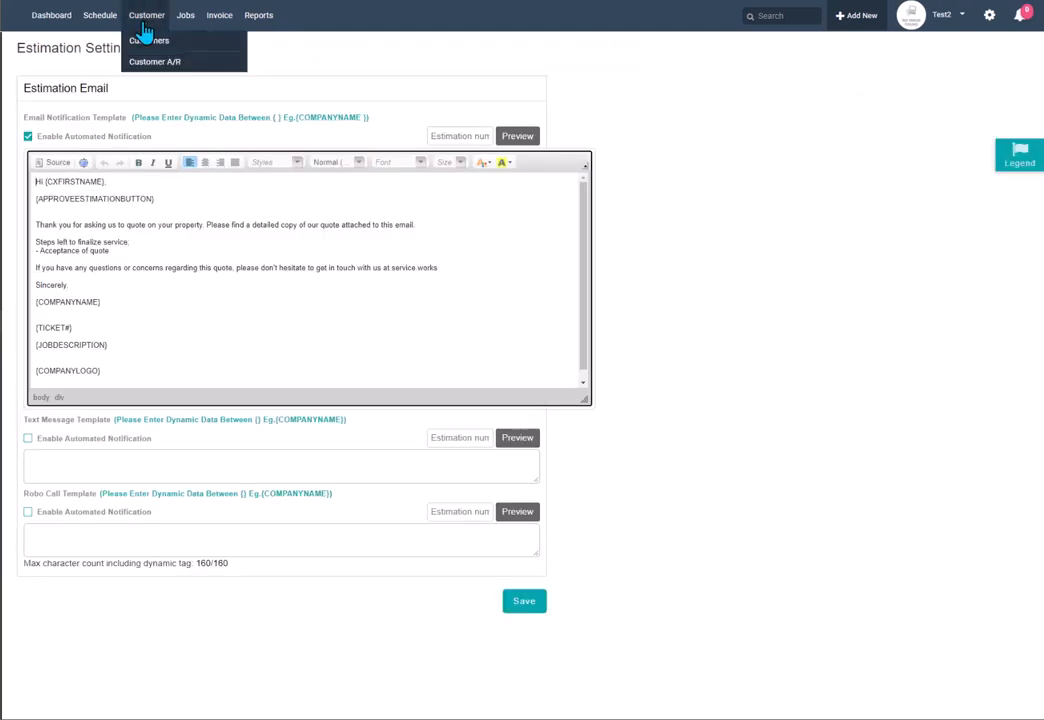
pyautogui.click(147, 45)
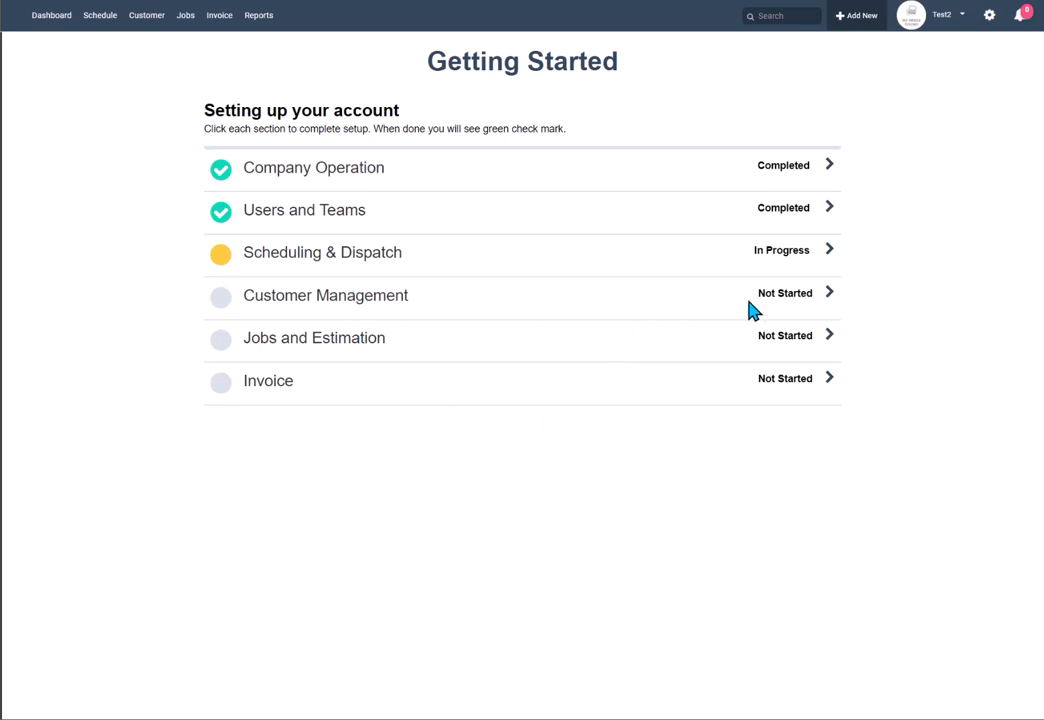
# Step: Open Customer Management's Custom Field tab, then open the Eggs are Us customer for editing
pyautogui.click(775, 300)
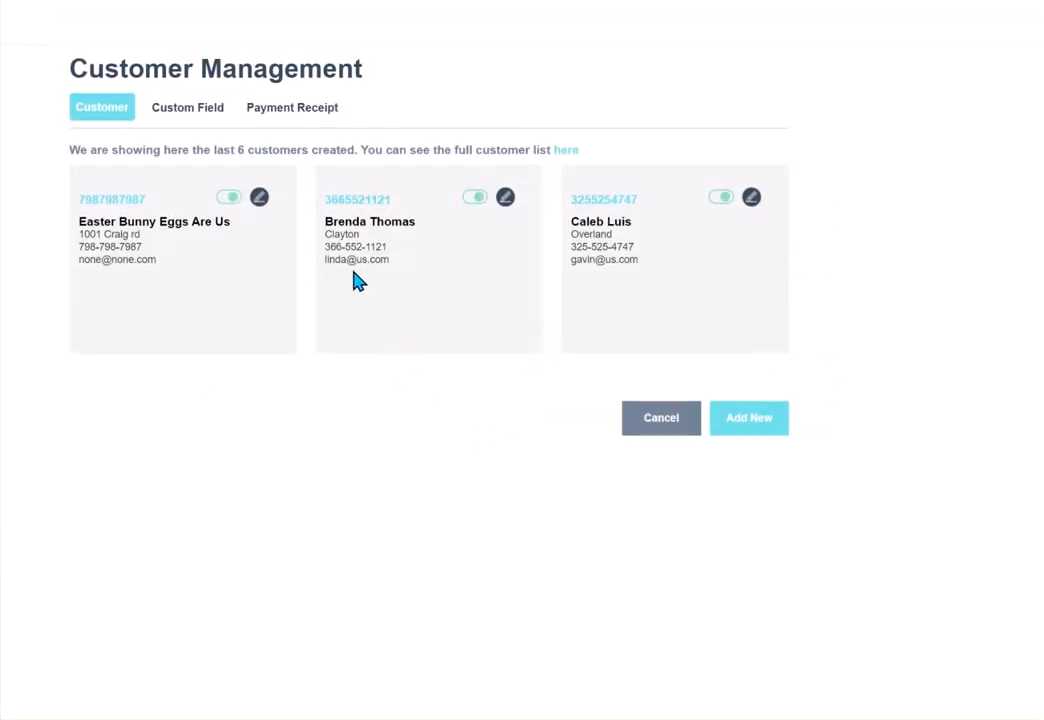
pyautogui.click(201, 112)
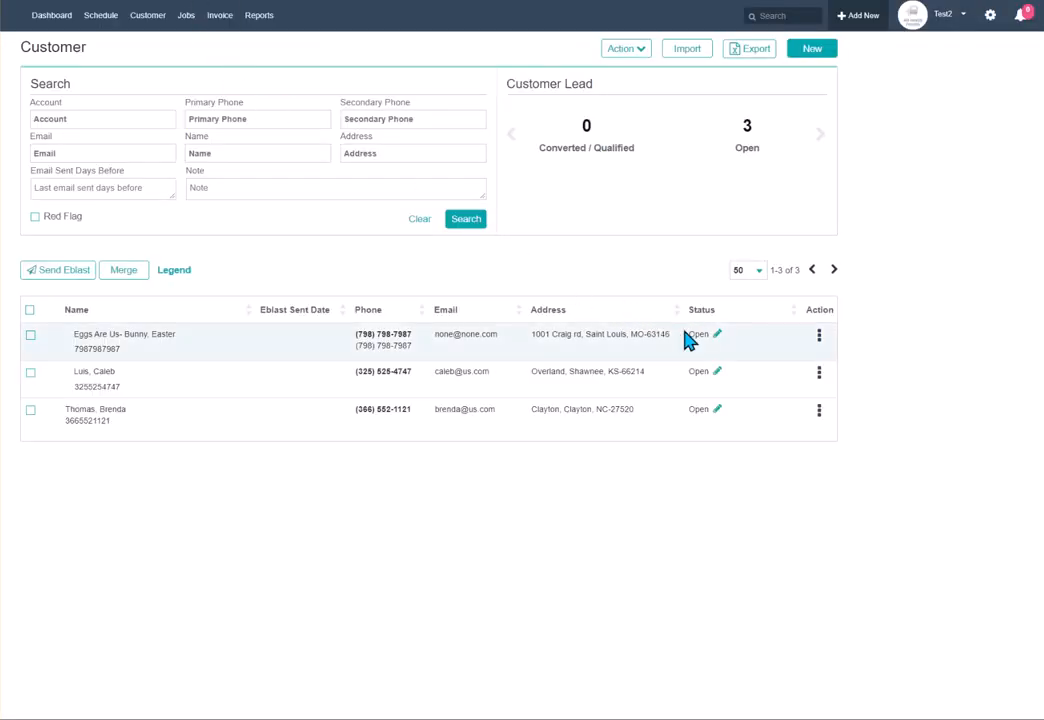
pyautogui.click(820, 337)
pyautogui.click(776, 361)
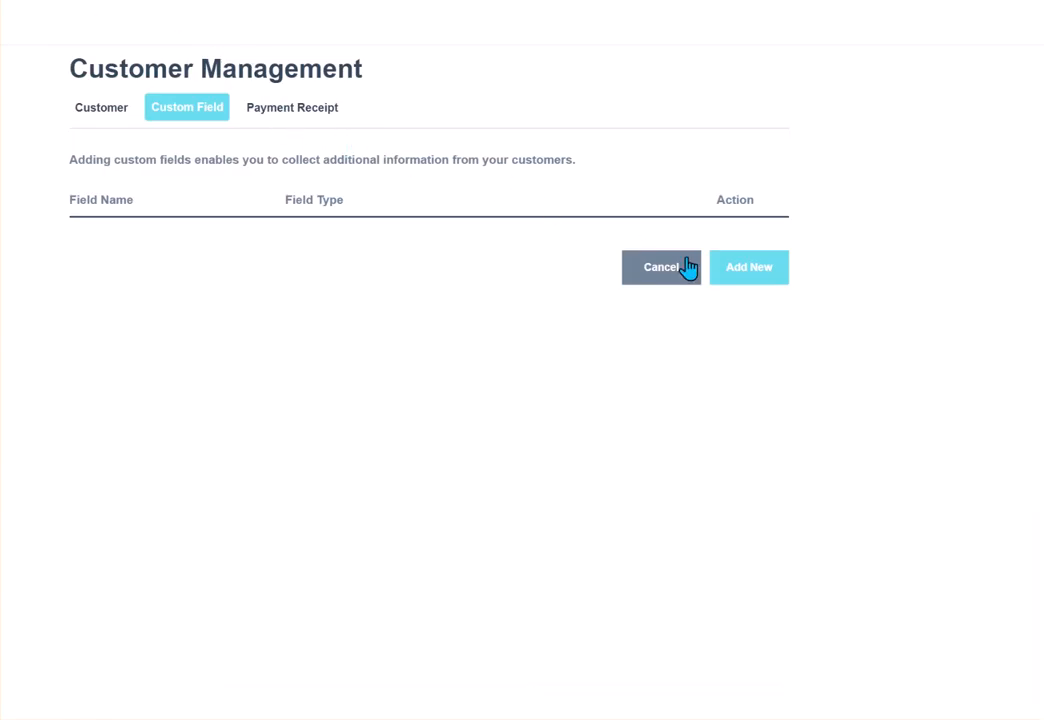
# Step: Create a Text-type custom field named 'Gate Tech' and save it
pyautogui.click(722, 267)
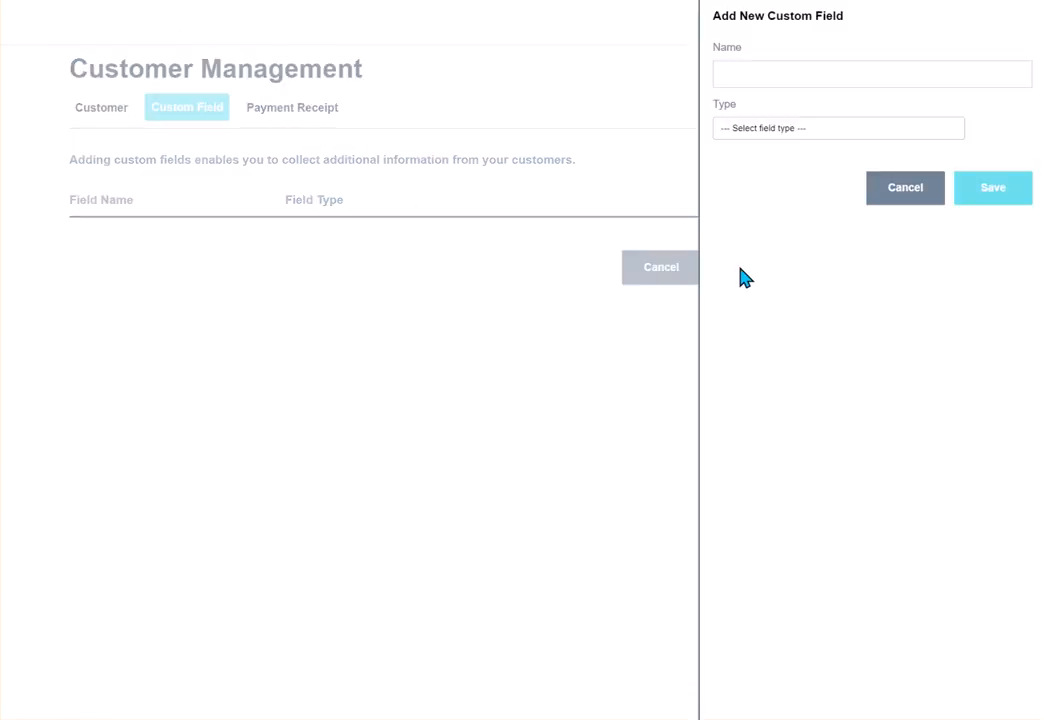
pyautogui.click(770, 71)
pyautogui.write('Gate TEch')
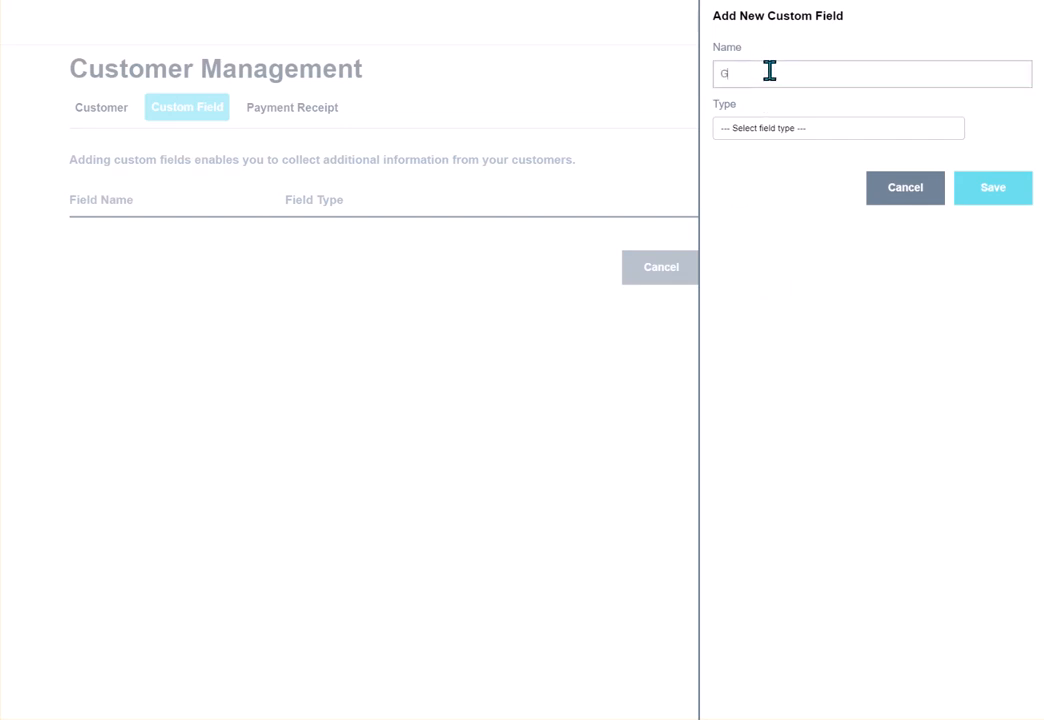
pyautogui.press('BackSpace')
pyautogui.press('BackSpace')
pyautogui.press('BackSpace')
pyautogui.write('ech')
pyautogui.click(806, 127)
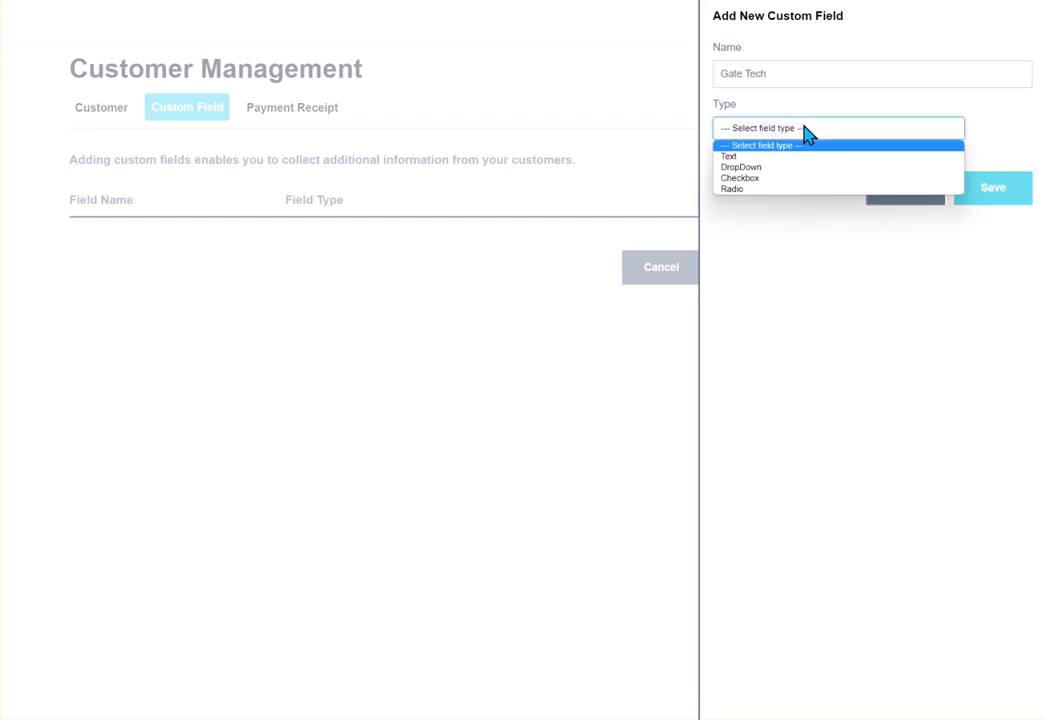
pyautogui.click(753, 157)
pyautogui.click(995, 195)
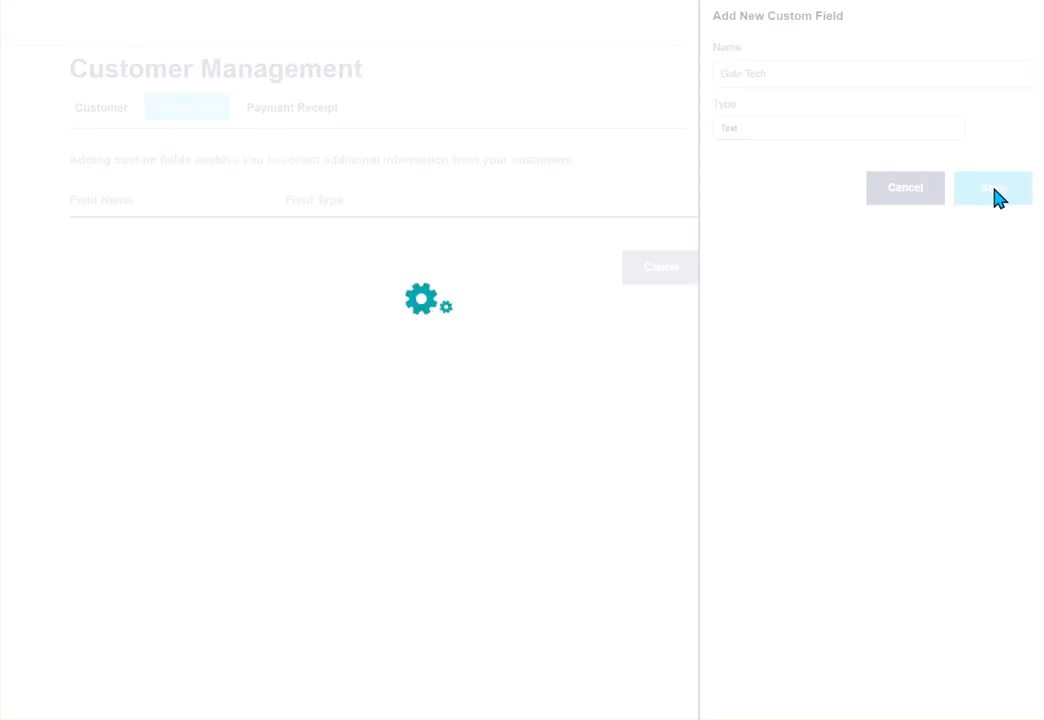
pyautogui.click(428, 112)
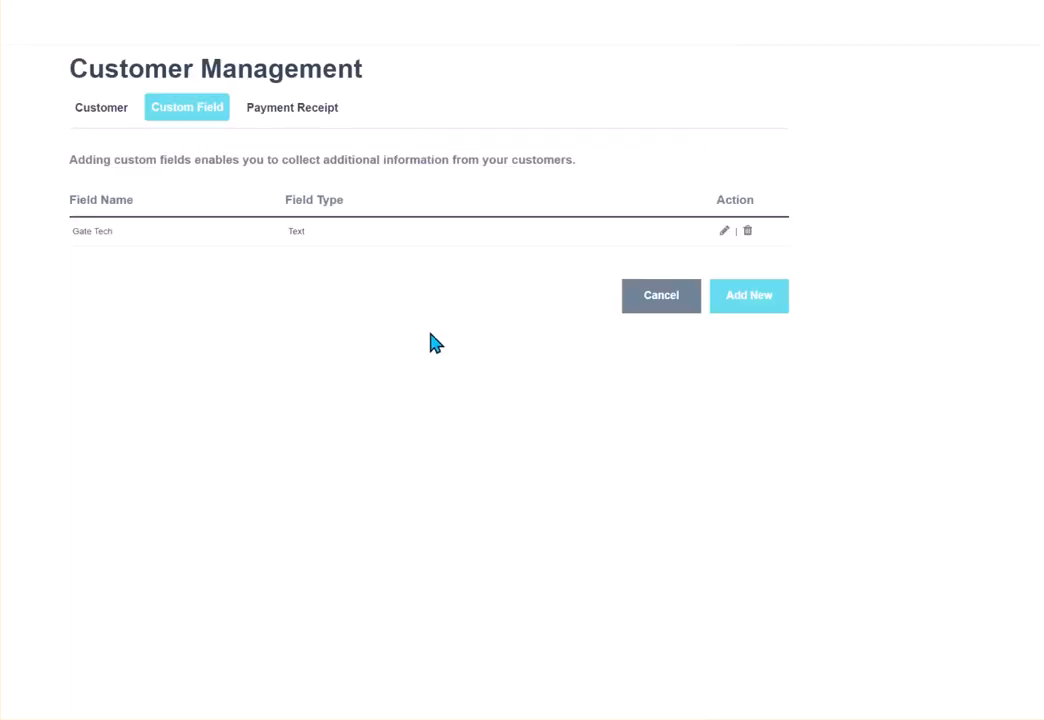
# Step: Add a Checkbox custom field 'Pets on the grounds?' with options Yes and No, and save it
pyautogui.click(752, 300)
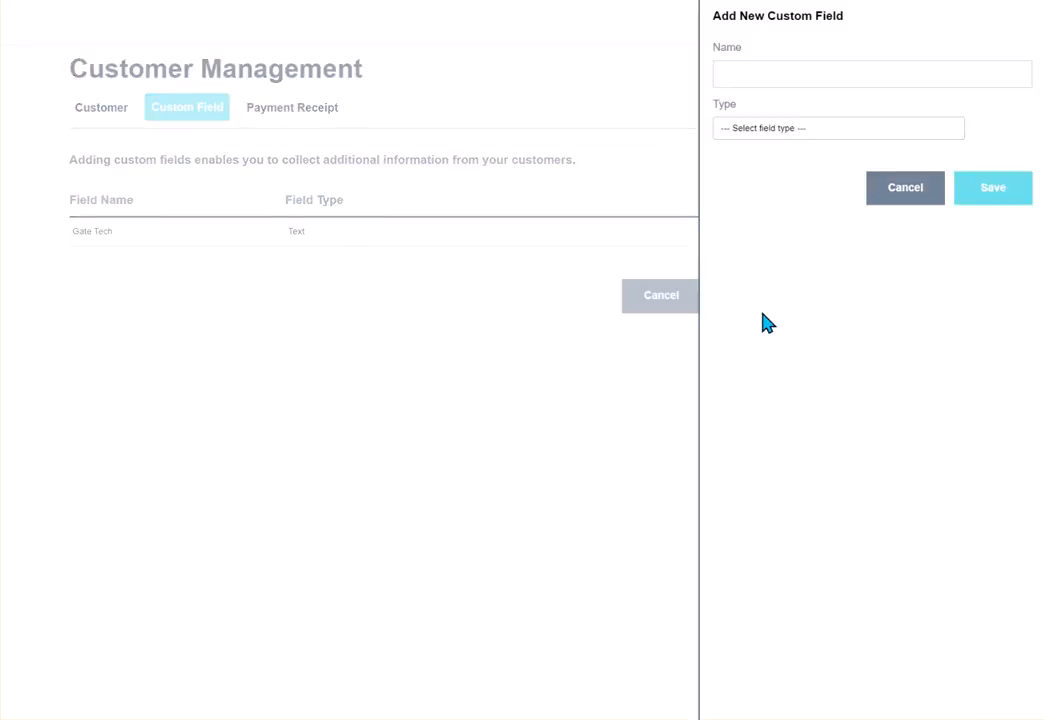
pyautogui.click(776, 75)
pyautogui.write('Pe')
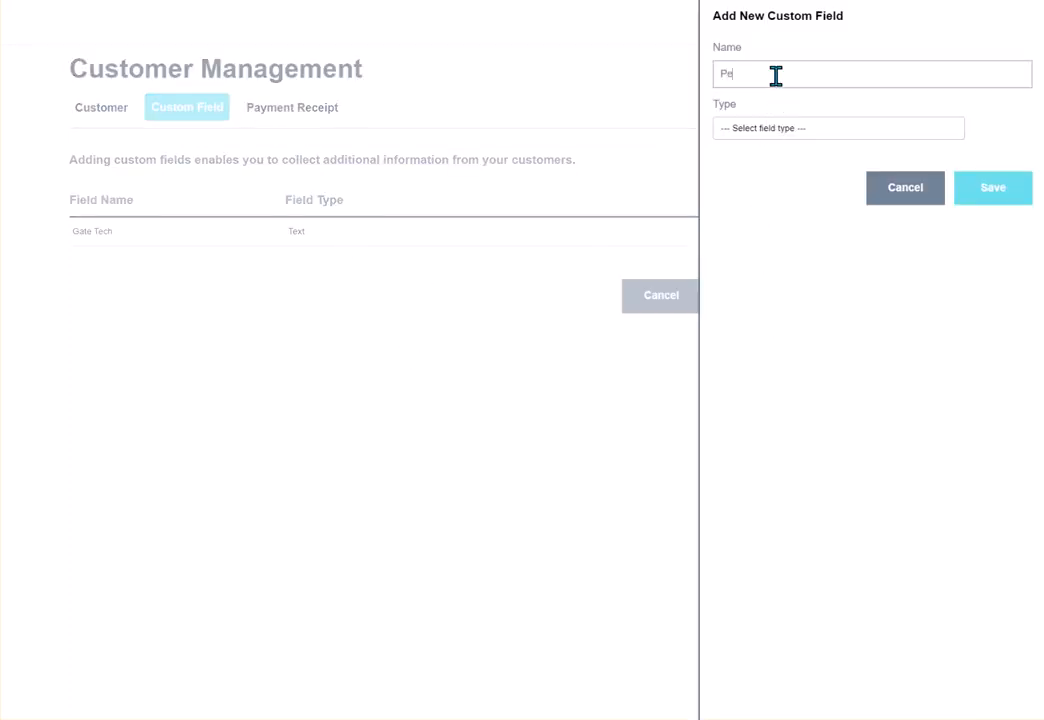
pyautogui.write('ts on the grounds?')
pyautogui.click(789, 134)
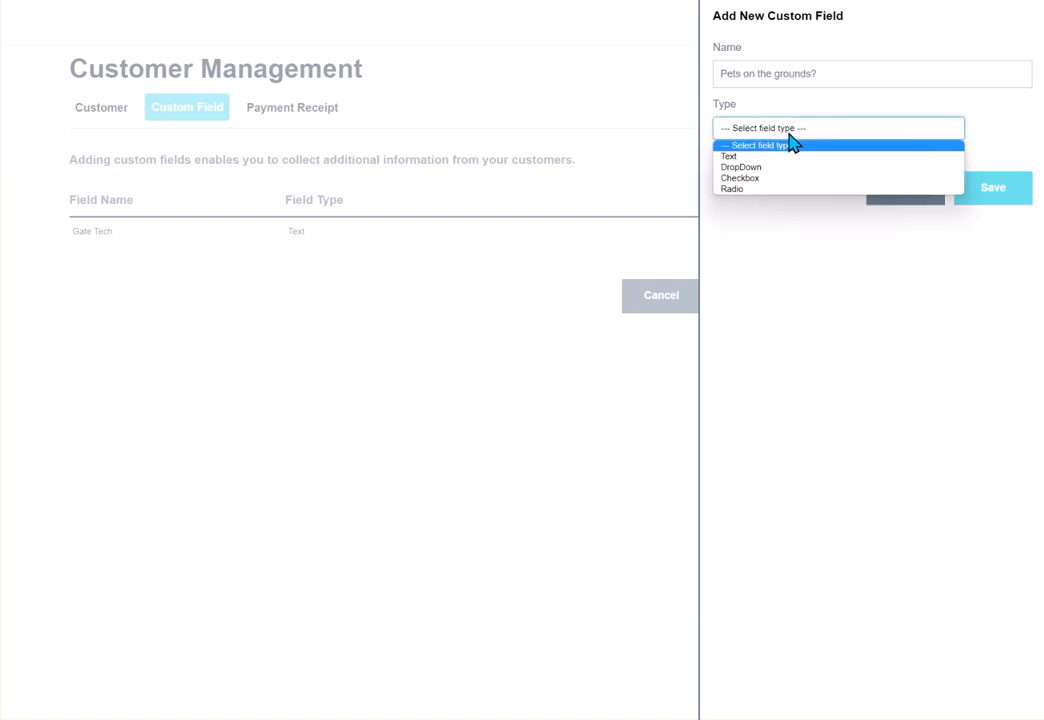
pyautogui.click(752, 179)
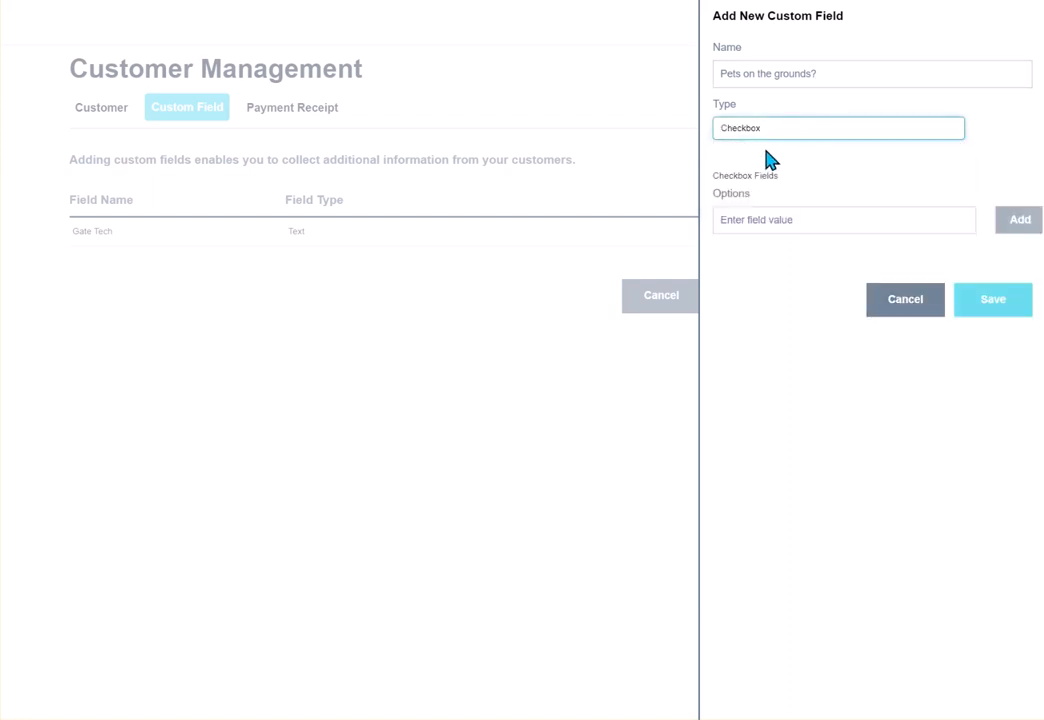
pyautogui.click(787, 221)
pyautogui.write('Yes')
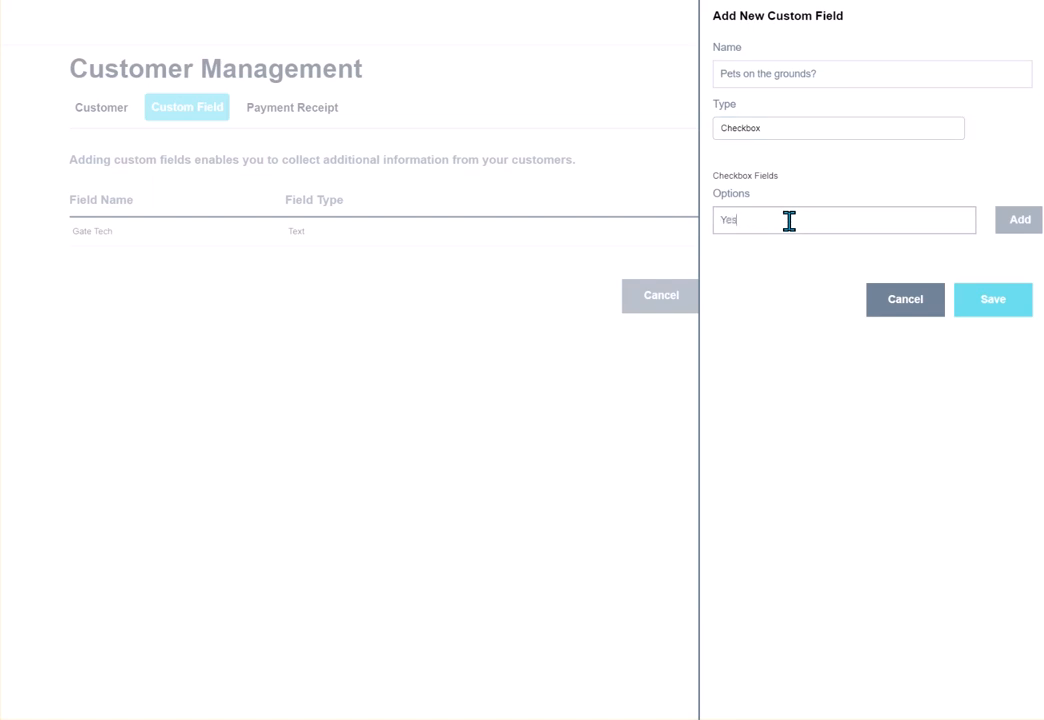
pyautogui.click(1008, 224)
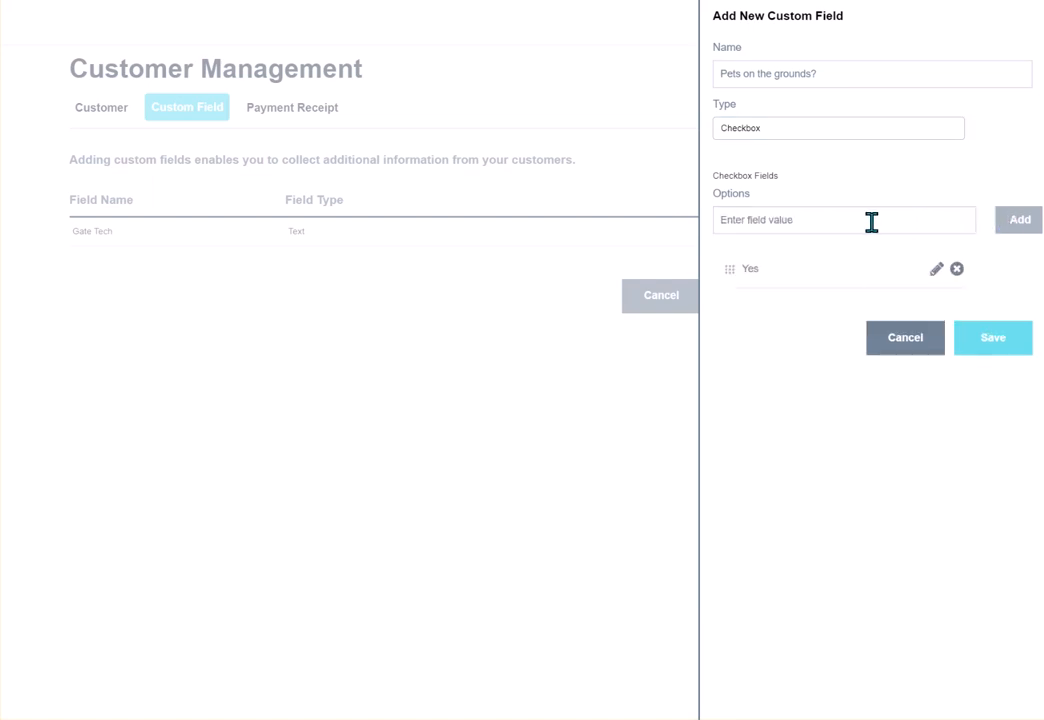
pyautogui.write('No')
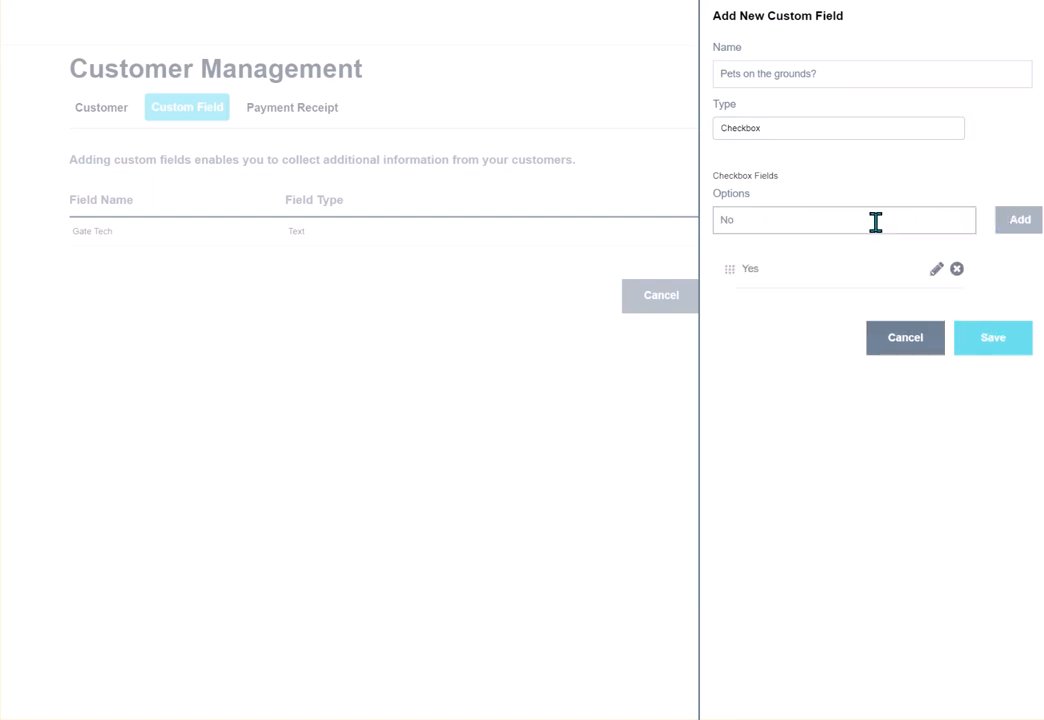
pyautogui.click(1008, 224)
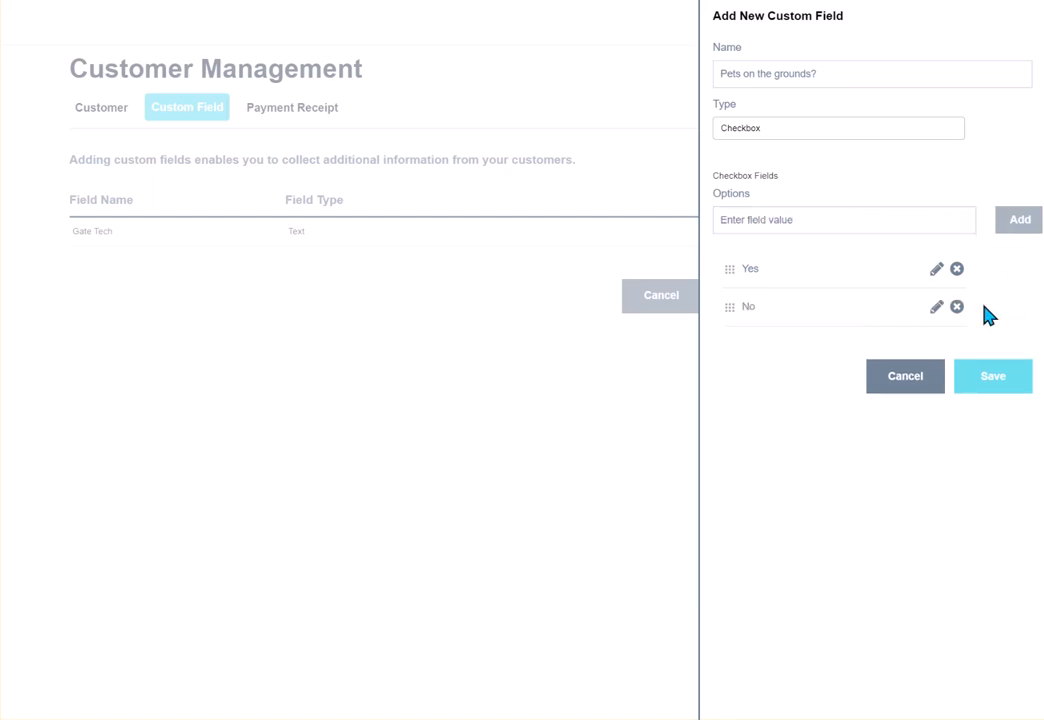
pyautogui.click(999, 395)
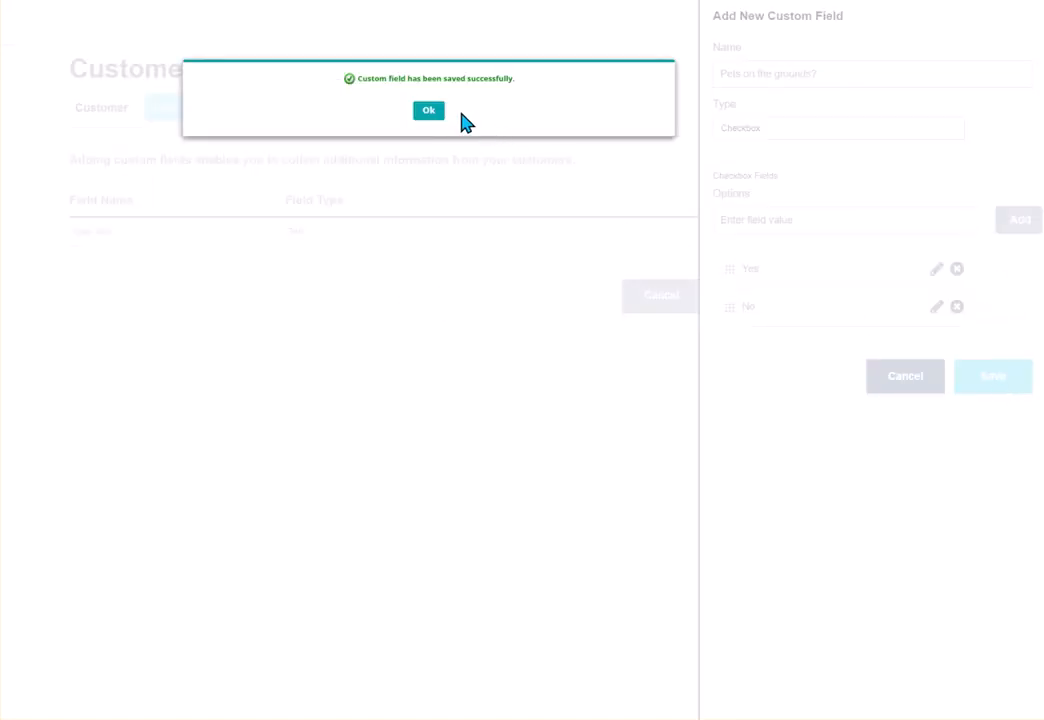
pyautogui.click(430, 111)
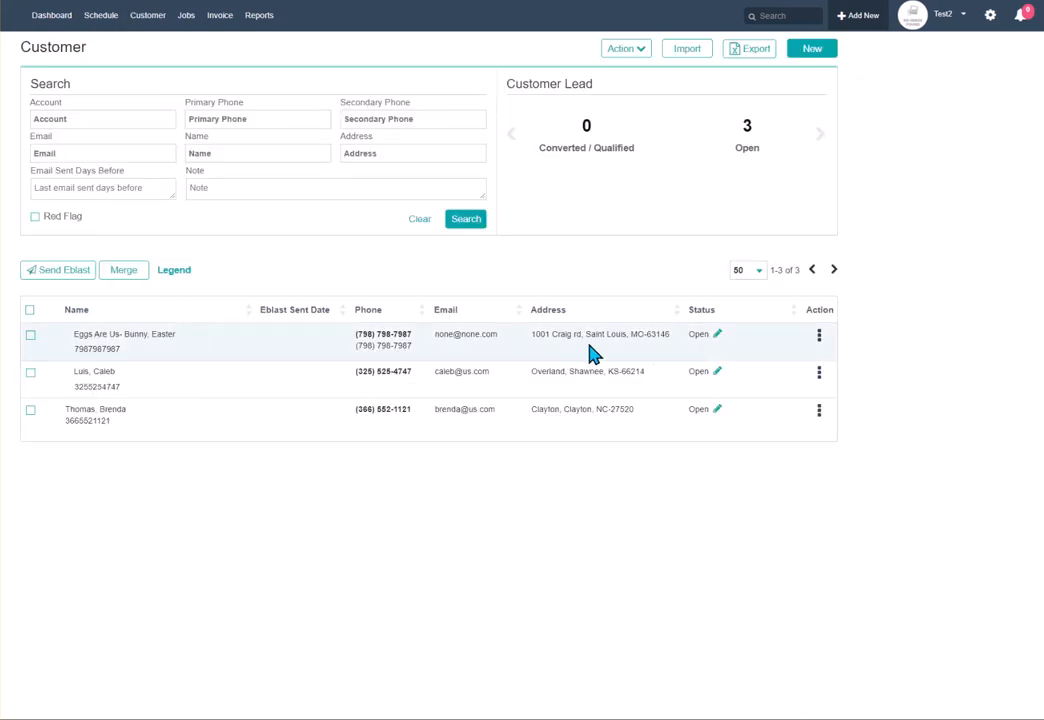
pyautogui.click(818, 339)
pyautogui.click(781, 362)
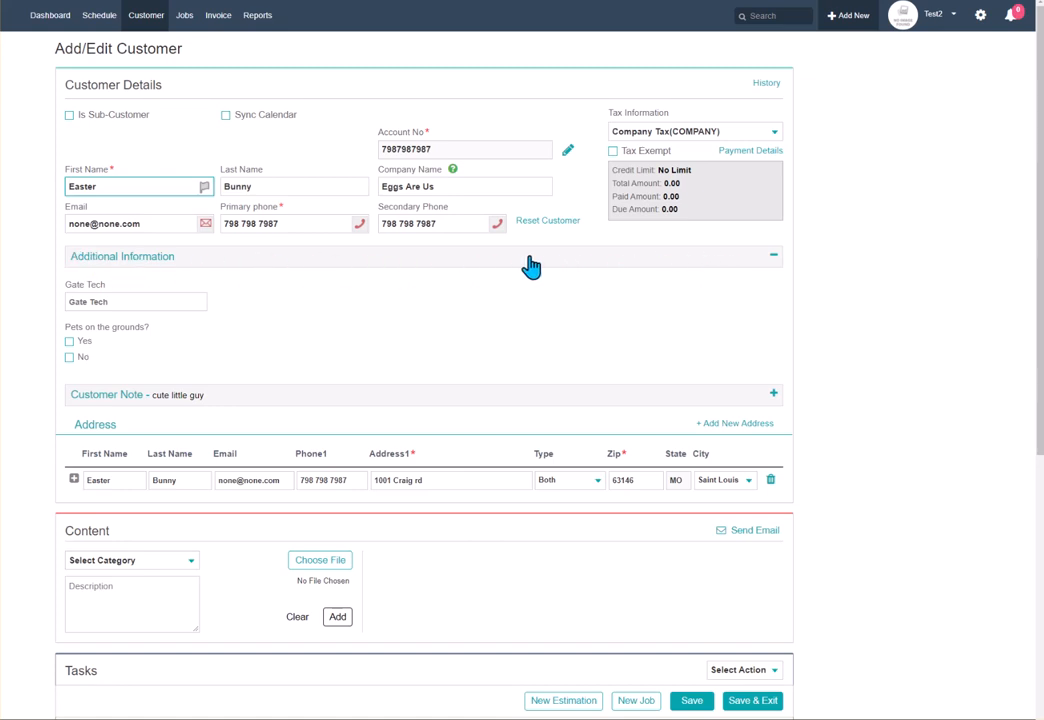
pyautogui.click(120, 299)
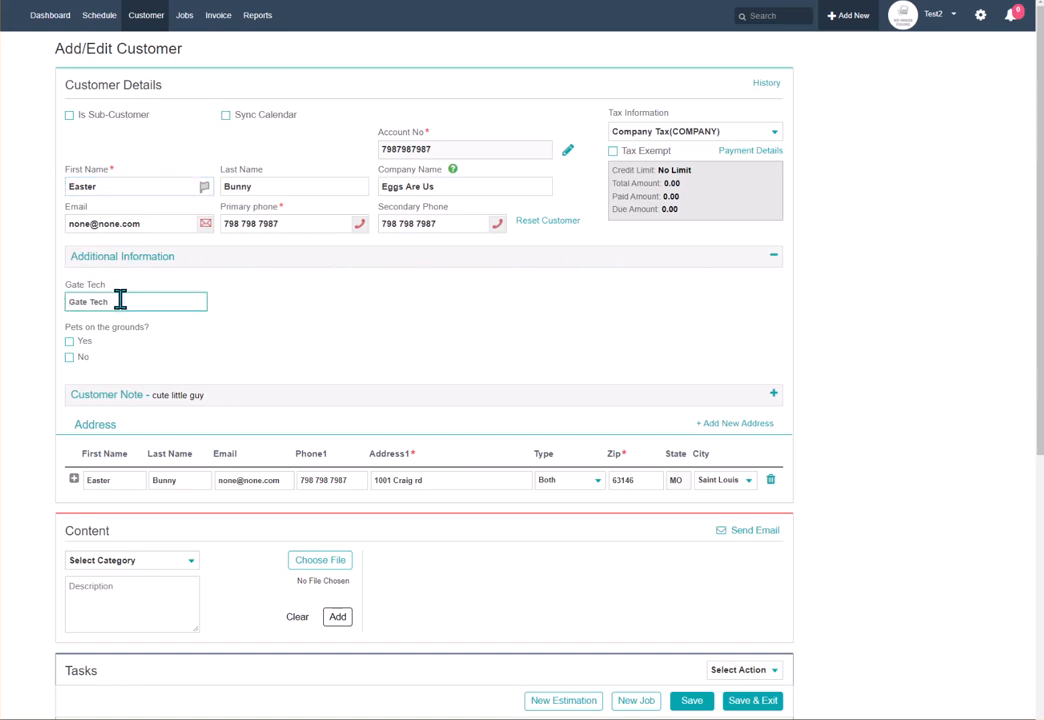
pyautogui.click(70, 343)
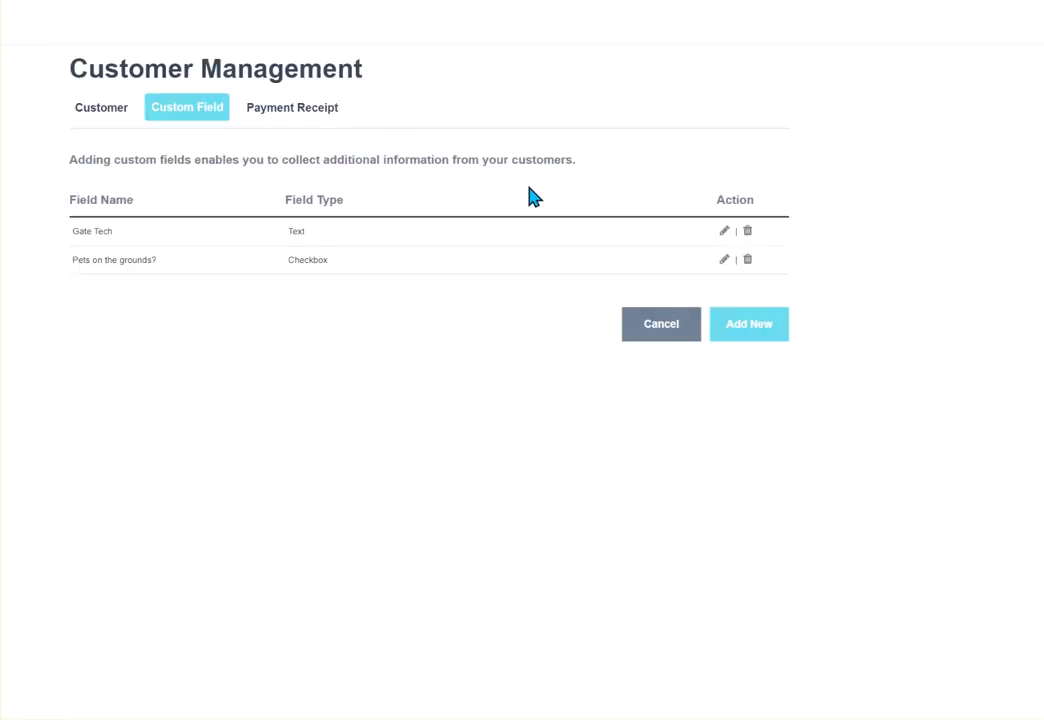
# Step: Switch to the Payment Receipt template and drag its editor area larger
pyautogui.click(325, 116)
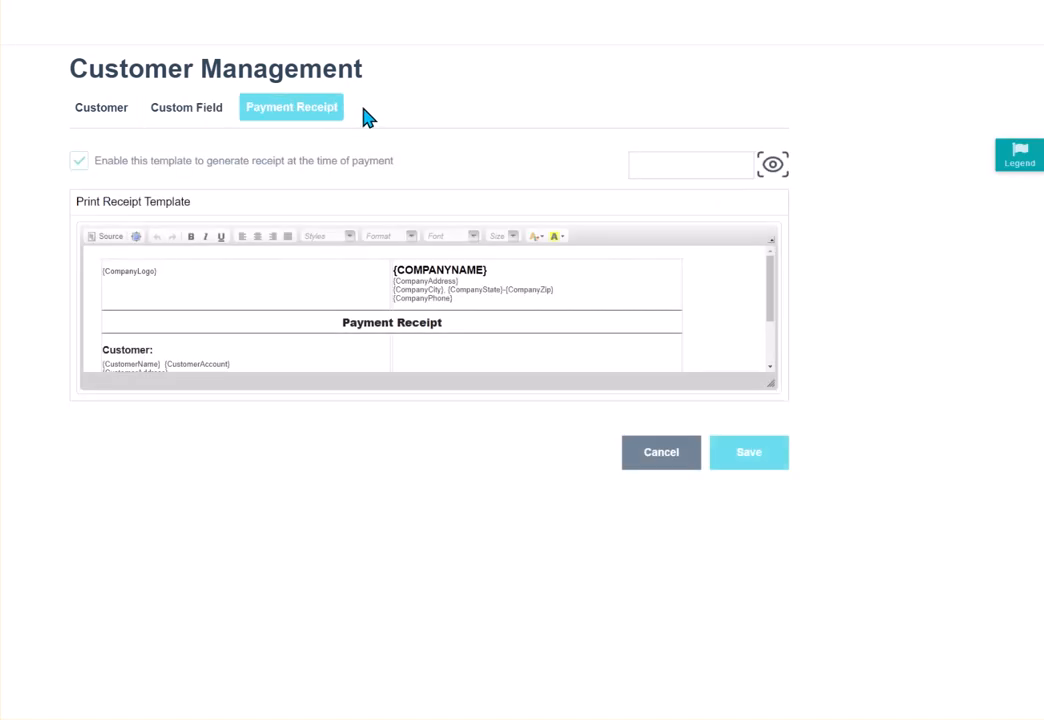
pyautogui.moveTo(770, 384); pyautogui.dragTo(813, 571)
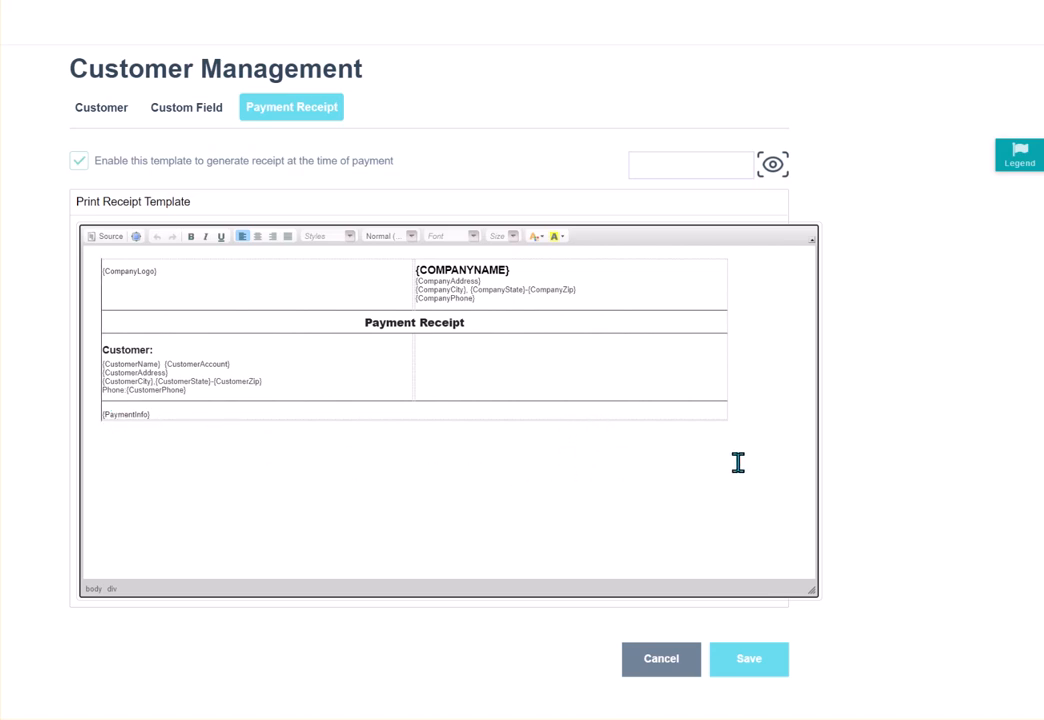
# Step: Show the Legend of receipt placeholders such as {CustomerName} and {TICKET#}
pyautogui.click(1018, 160)
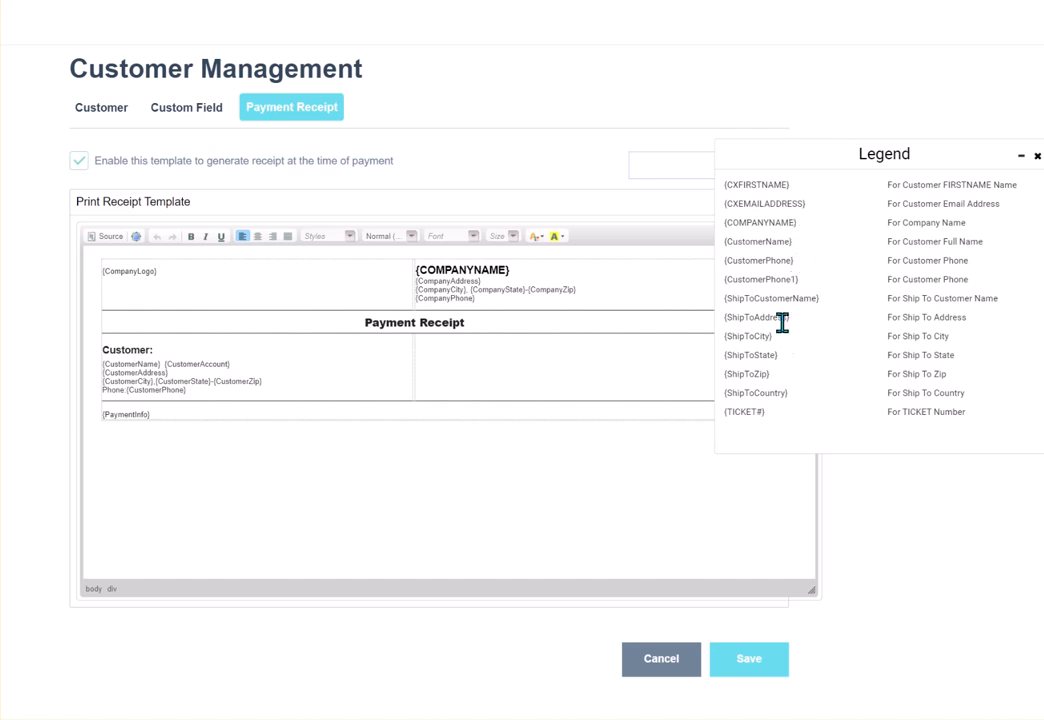
# Step: Copy {ShipToCountry} from the Legend and paste it into the empty right-hand customer cell
pyautogui.moveTo(795, 396); pyautogui.dragTo(729, 393)
pyautogui.rightClick(735, 395)
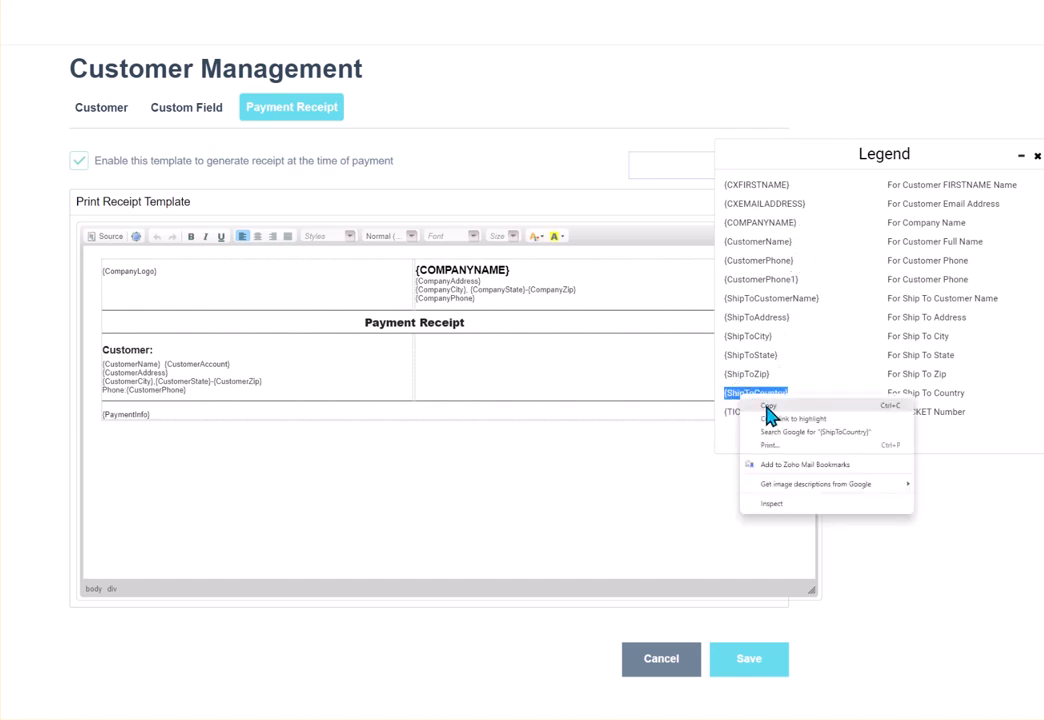
pyautogui.click(762, 410)
pyautogui.click(558, 373)
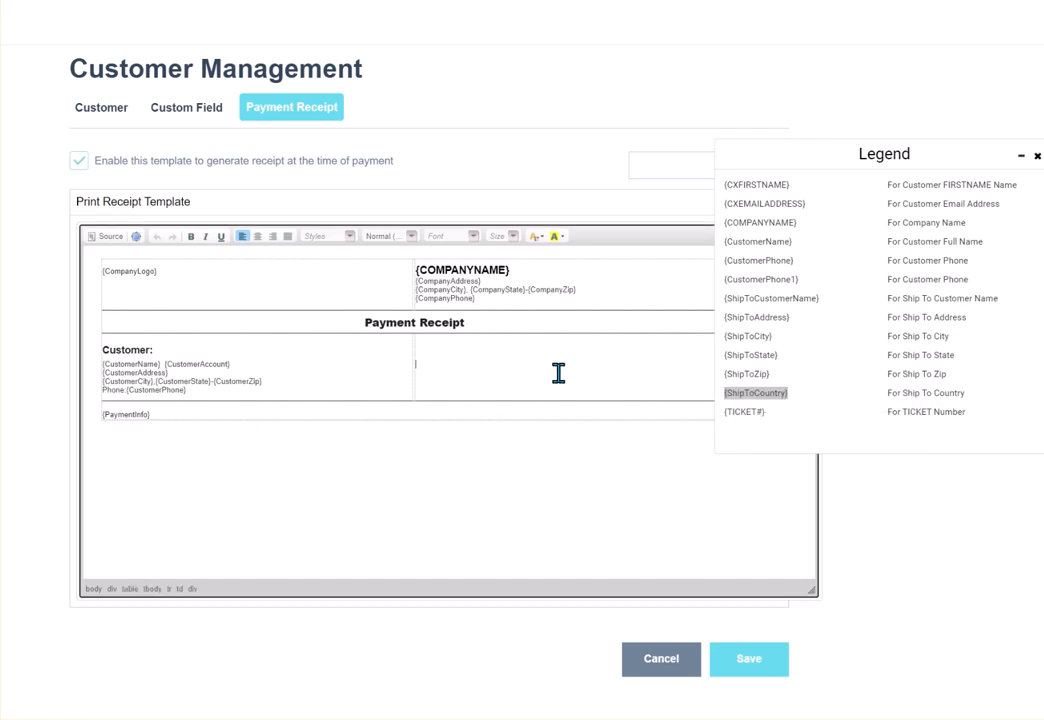
pyautogui.hotkey('ctrl', 'v')
# Step: Add a 'Country:' label on the line above {ShipToCountry}, then delete both again
pyautogui.click(436, 362)
pyautogui.click(416, 362)
pyautogui.write('Country:')
pyautogui.press('Return')
pyautogui.moveTo(477, 373); pyautogui.dragTo(415, 354)
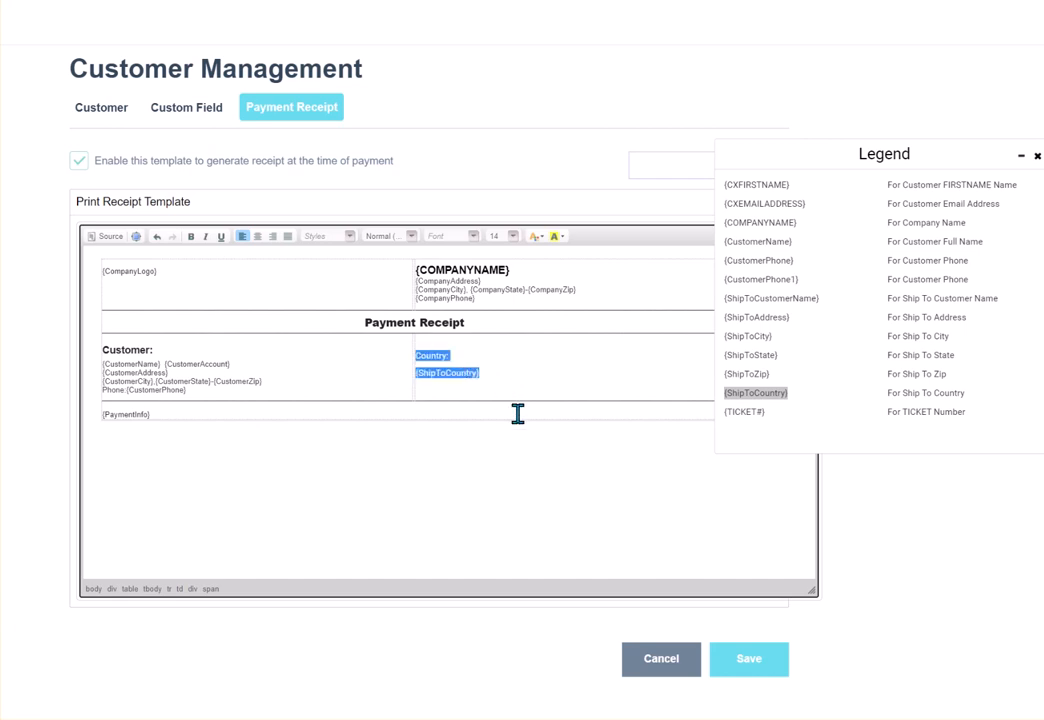
pyautogui.press('Delete')
# Step: Cancel the payment receipt template without saving any changes
pyautogui.click(673, 677)
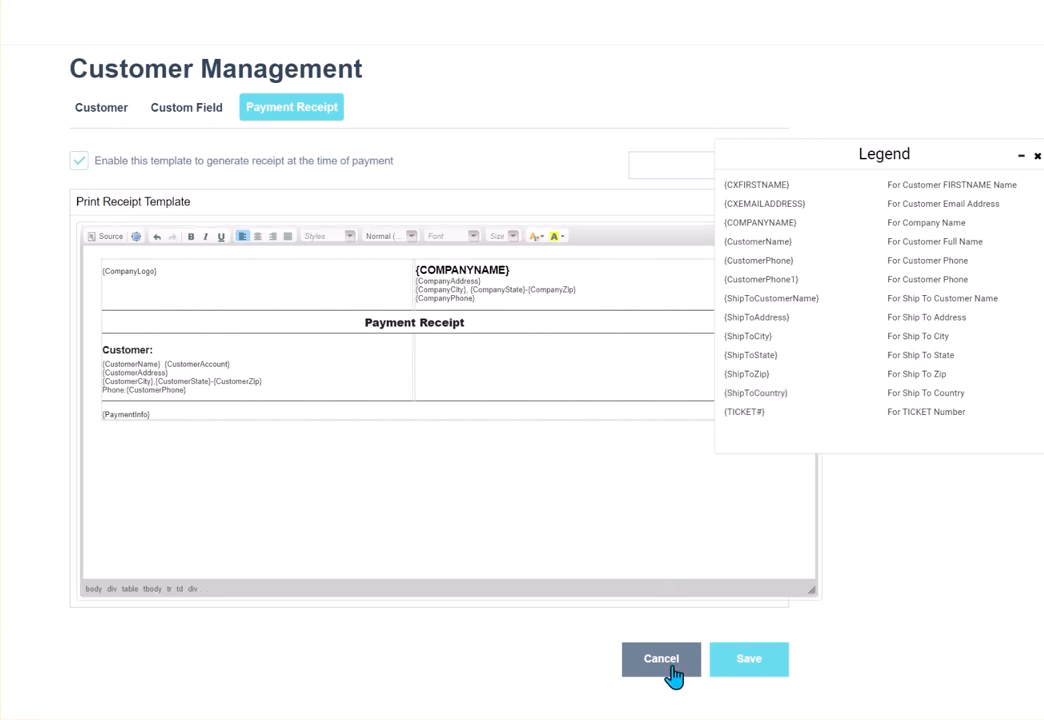